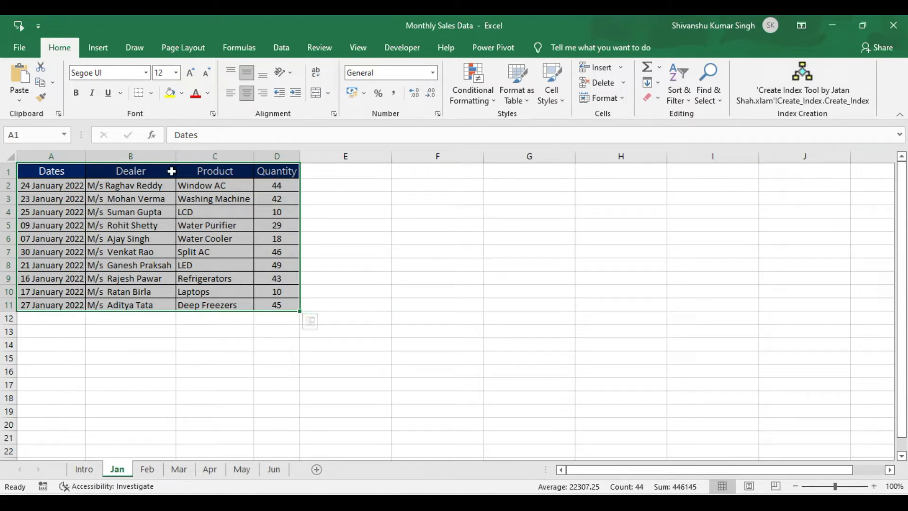
View the Feb sheet of the Monthly Sales Data workbook and close the workbook.
left_click(150, 470)
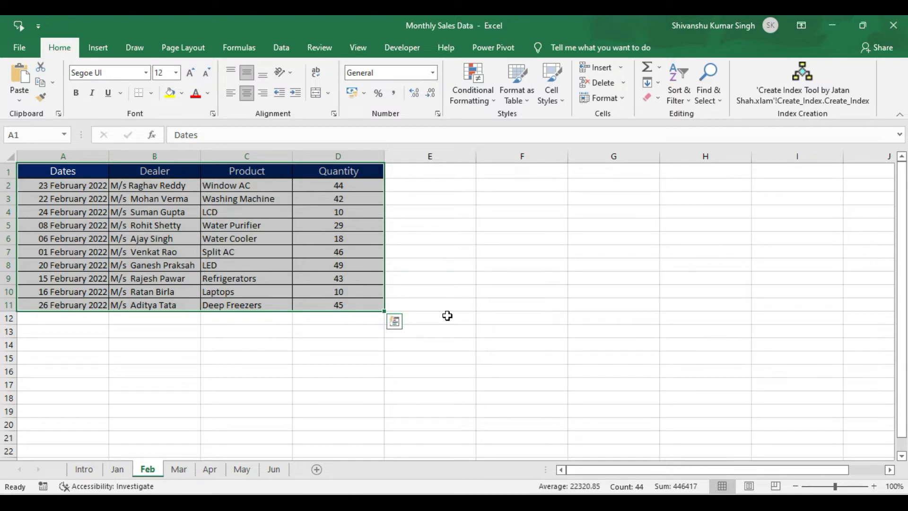
left_click(894, 26)
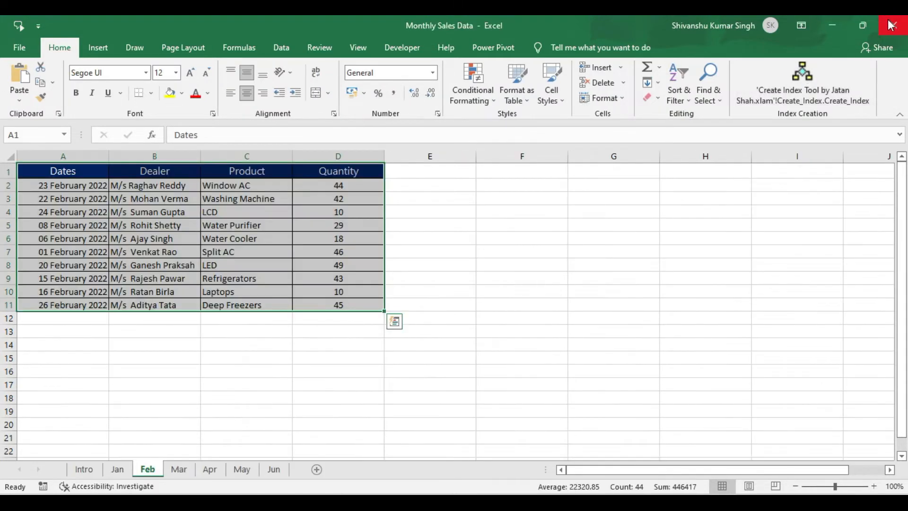
left_click(889, 25)
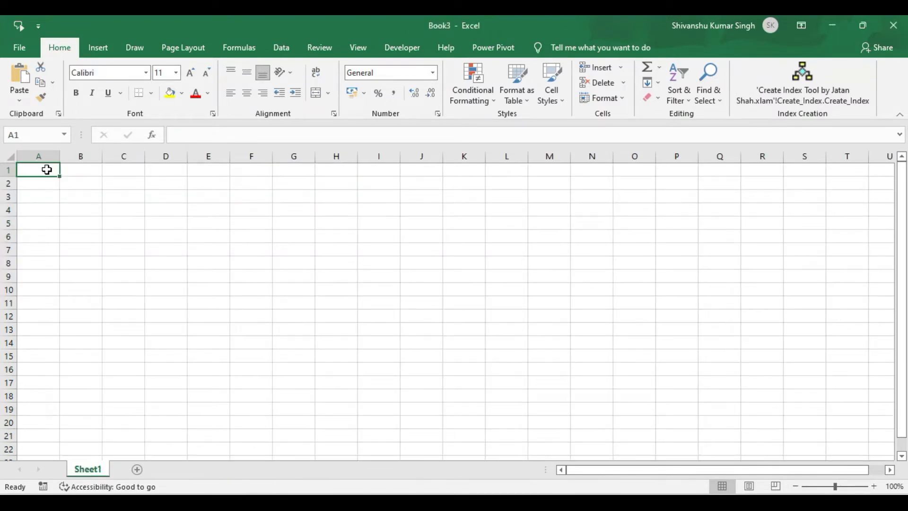
Start a data import from an Excel workbook and browse to the Power Qwery Videos folder inside Advance Excel Tutorial_Power Tools.
left_click(286, 55)
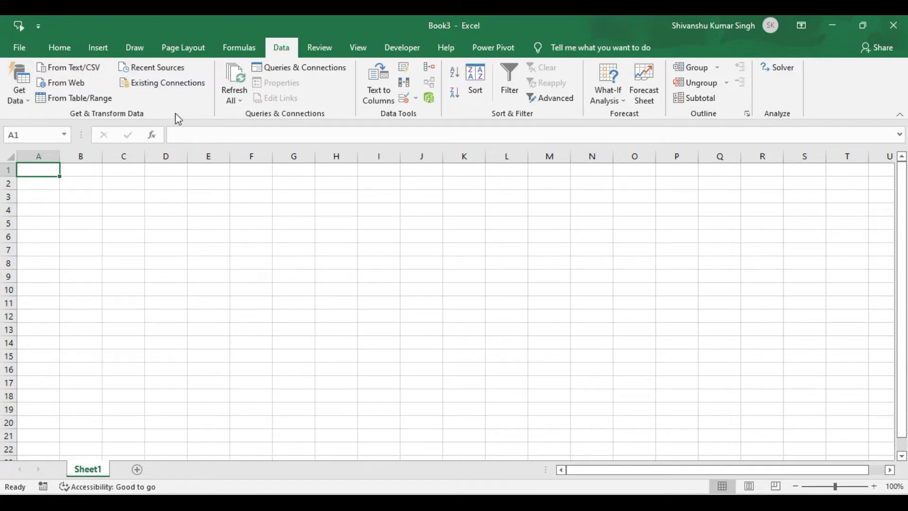
left_click(20, 100)
mouse_move(69, 136)
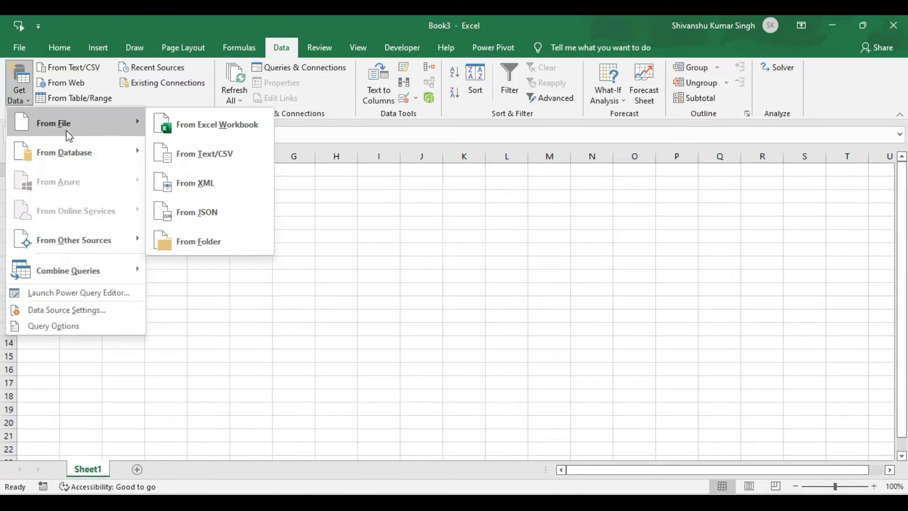
left_click(206, 137)
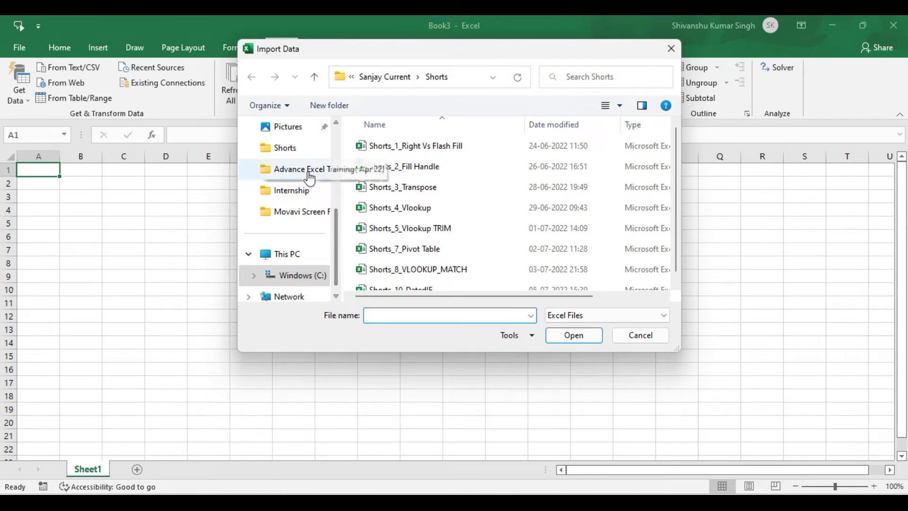
left_click(310, 177)
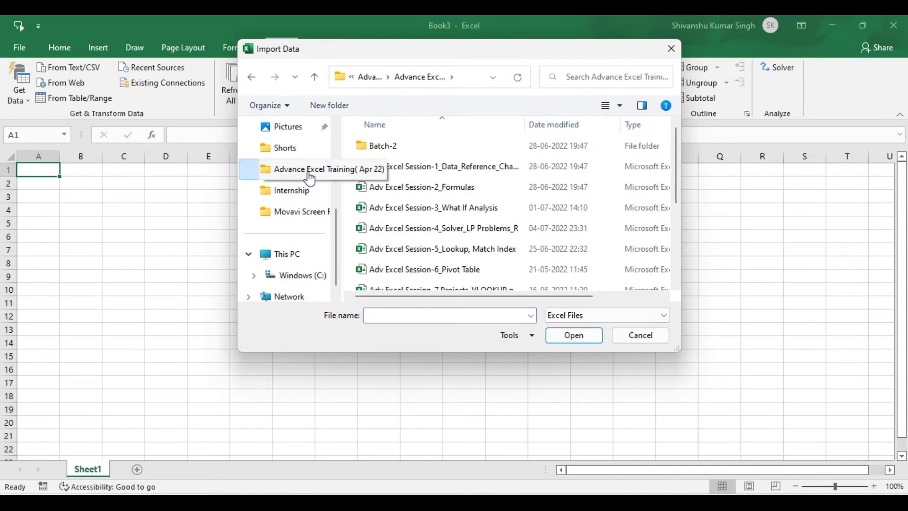
left_click(370, 79)
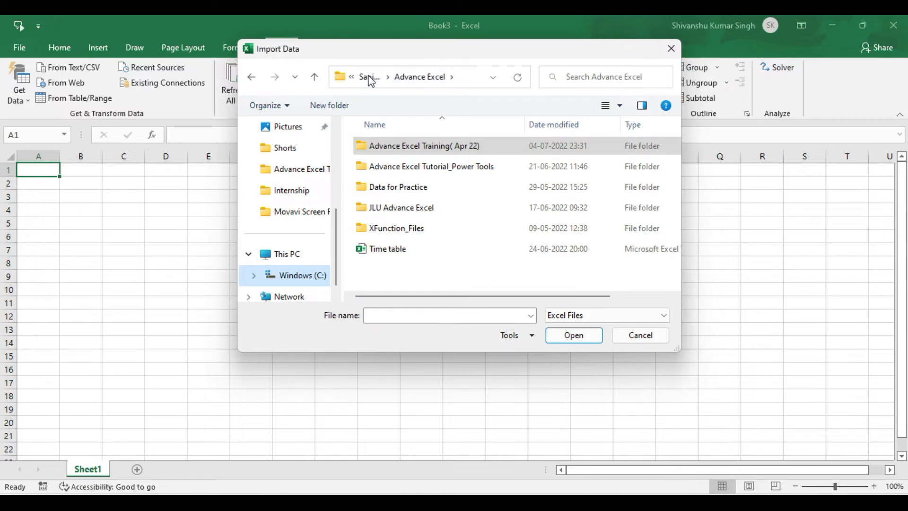
double_click(424, 168)
double_click(424, 168)
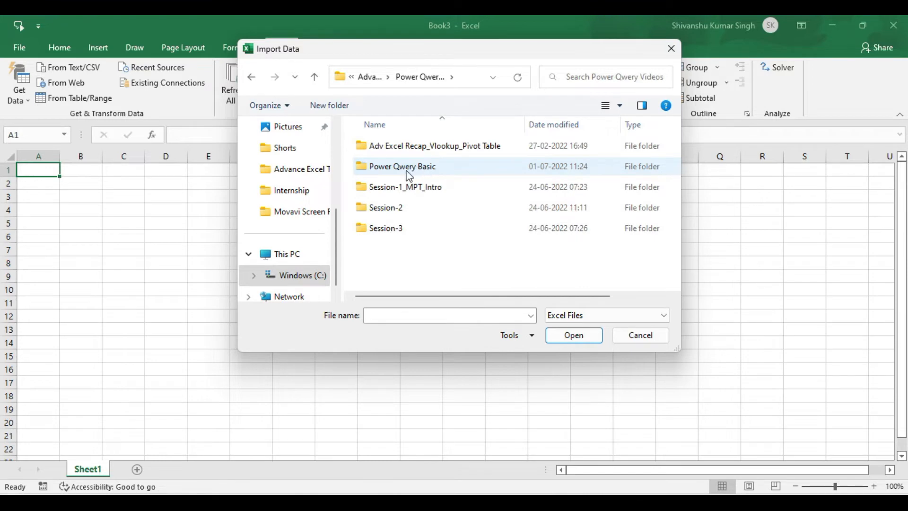
Import Monthly Sales Data from Power Qwery Basic > Video-4_Append Queries > Append Queries > SKS_Append Query Files.
double_click(403, 173)
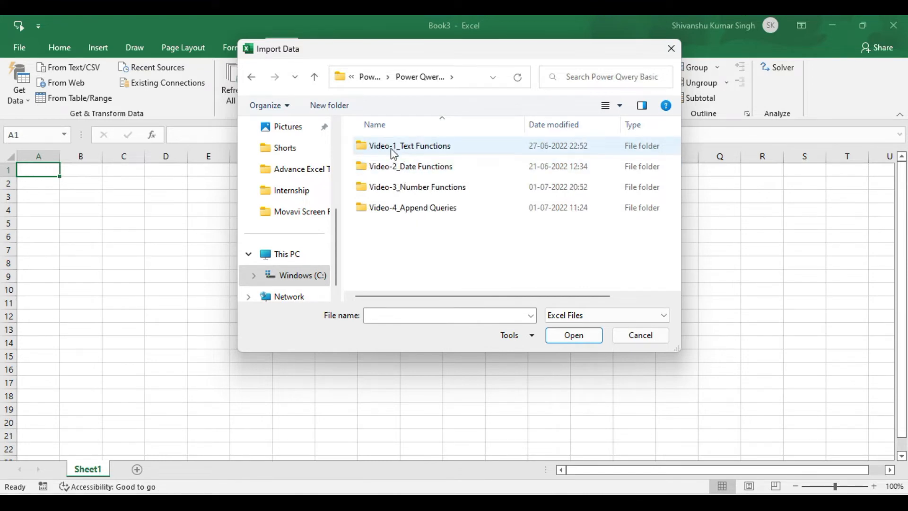
double_click(386, 208)
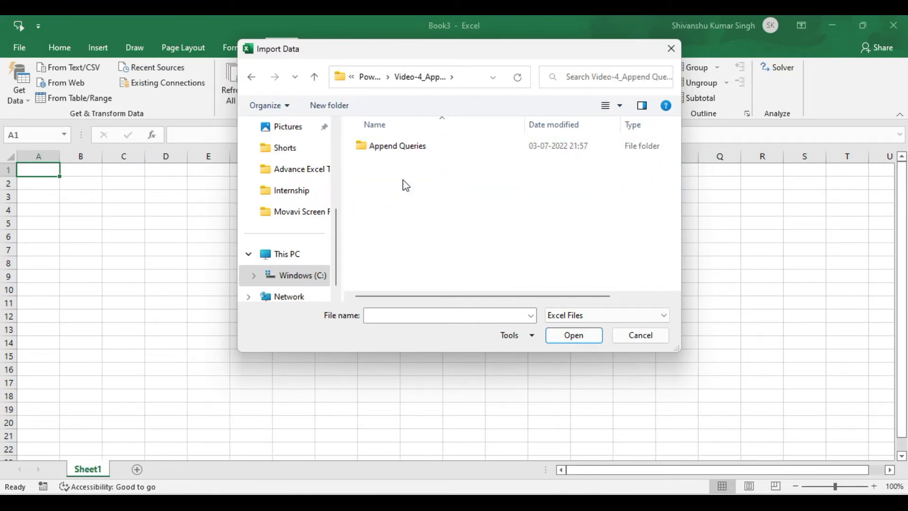
double_click(386, 150)
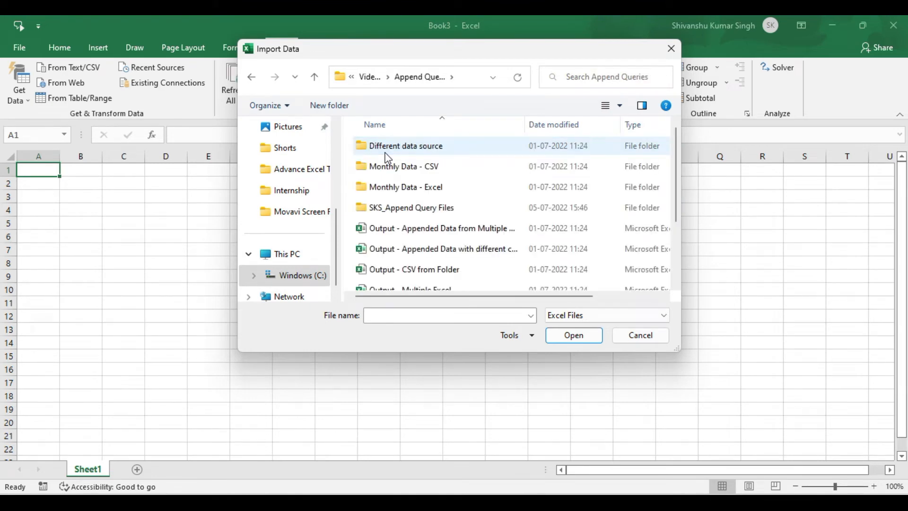
double_click(378, 209)
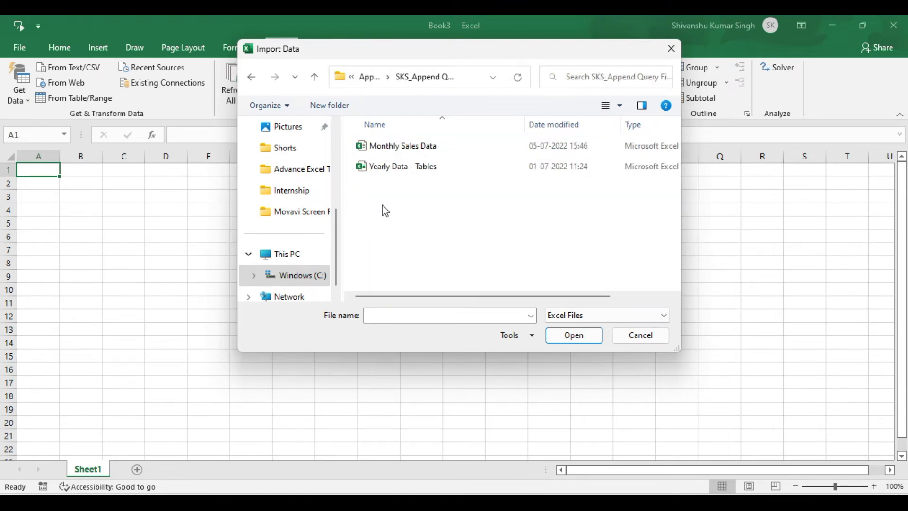
double_click(389, 148)
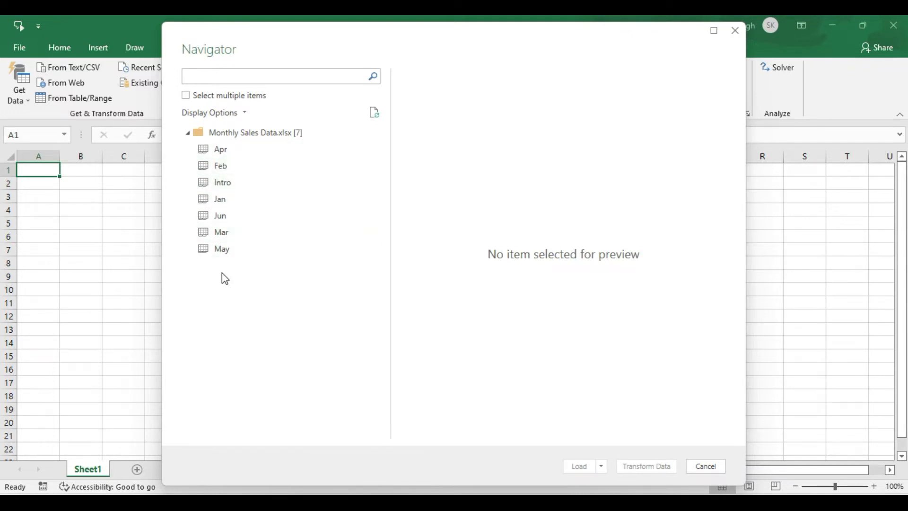
Select the Apr, Feb, Jan, Jun, Mar and May sheets together, leaving out Intro, and open them in the Power Query Editor.
left_click(186, 96)
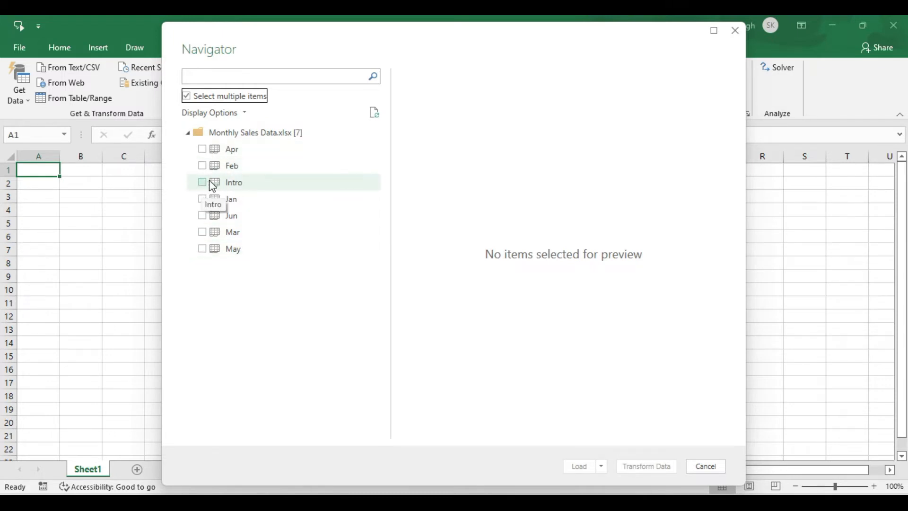
left_click(203, 149)
left_click(202, 166)
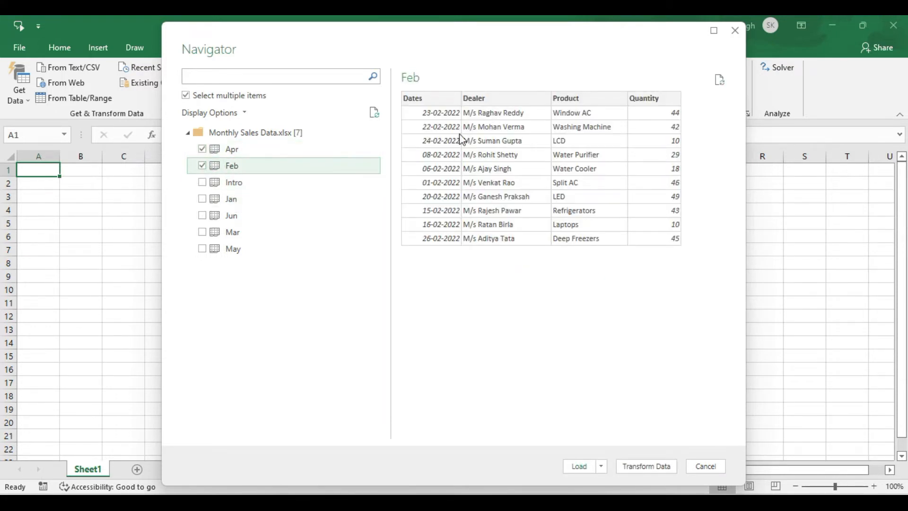
left_click(202, 199)
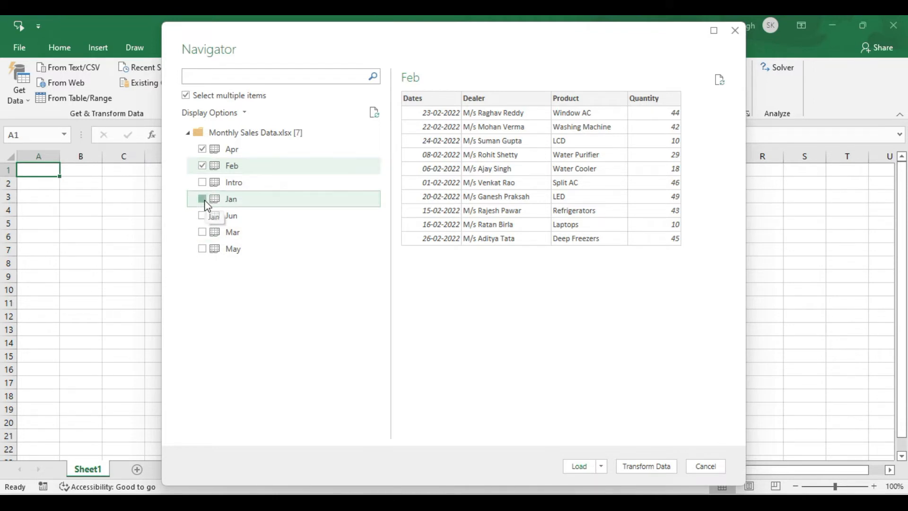
left_click(203, 216)
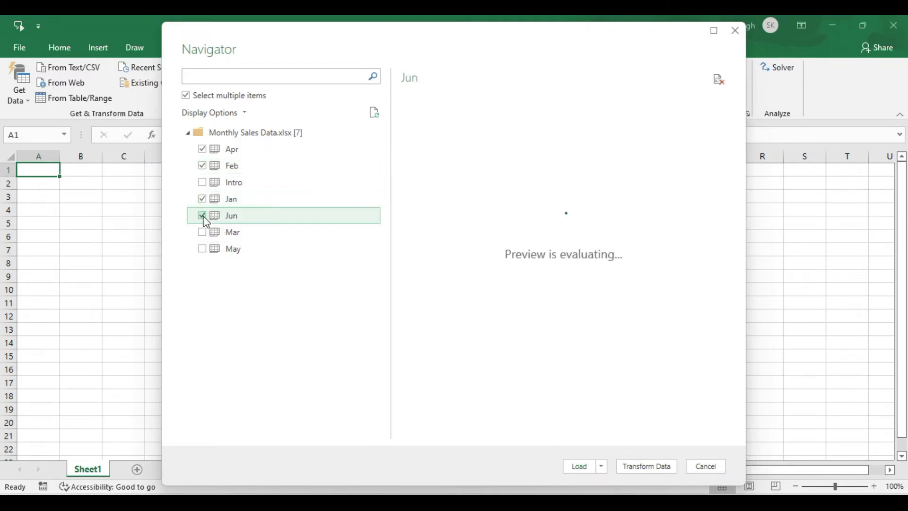
left_click(203, 183)
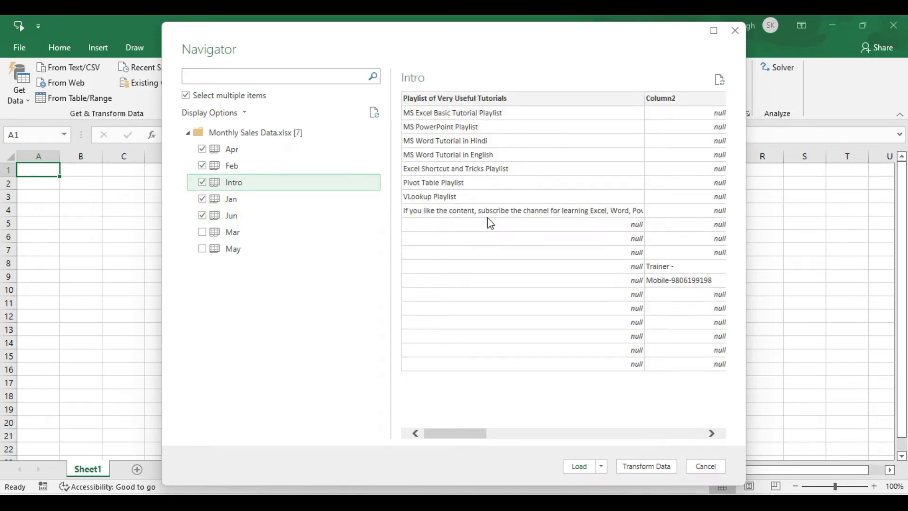
left_click(202, 182)
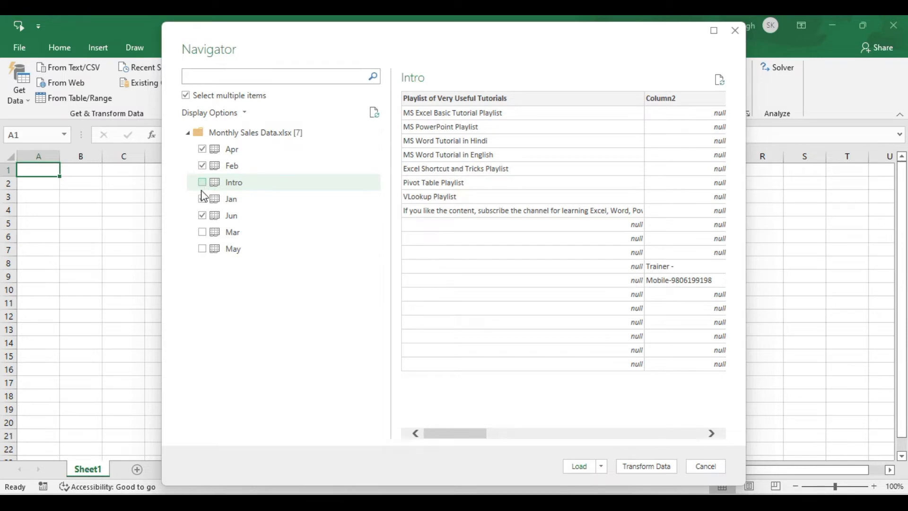
left_click(204, 233)
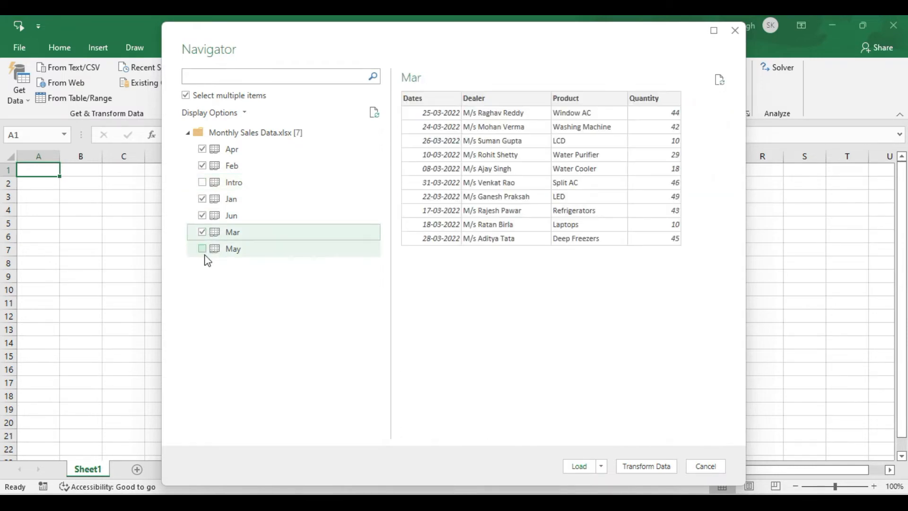
left_click(203, 250)
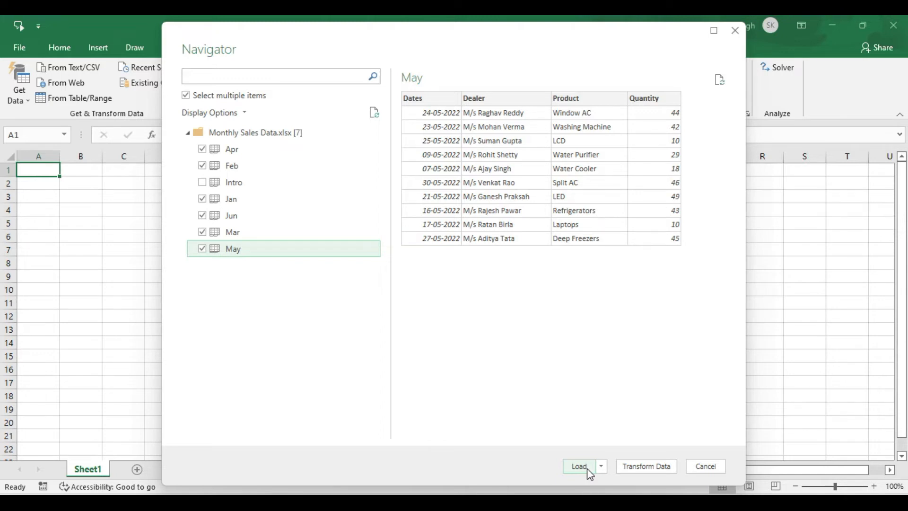
left_click(656, 471)
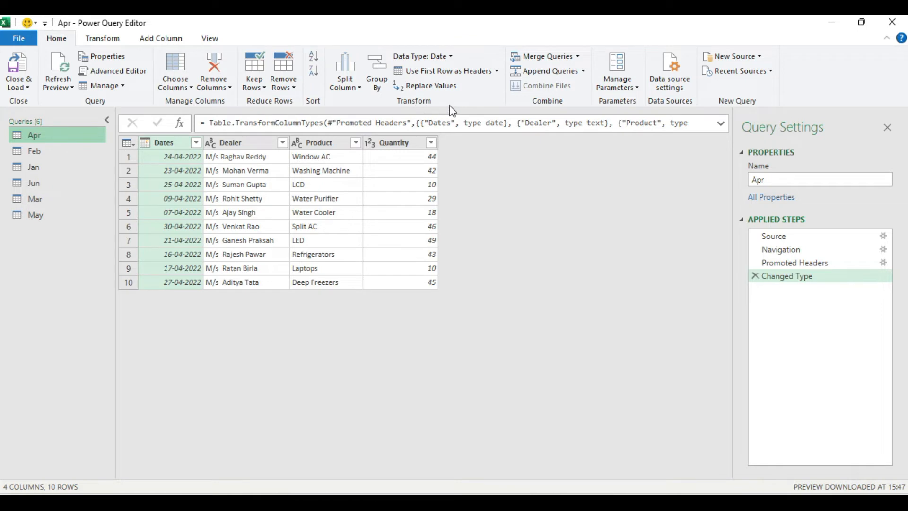
Set up Append Queries as New for three or more tables, with a single Apr entry among the tables to append.
left_click(583, 71)
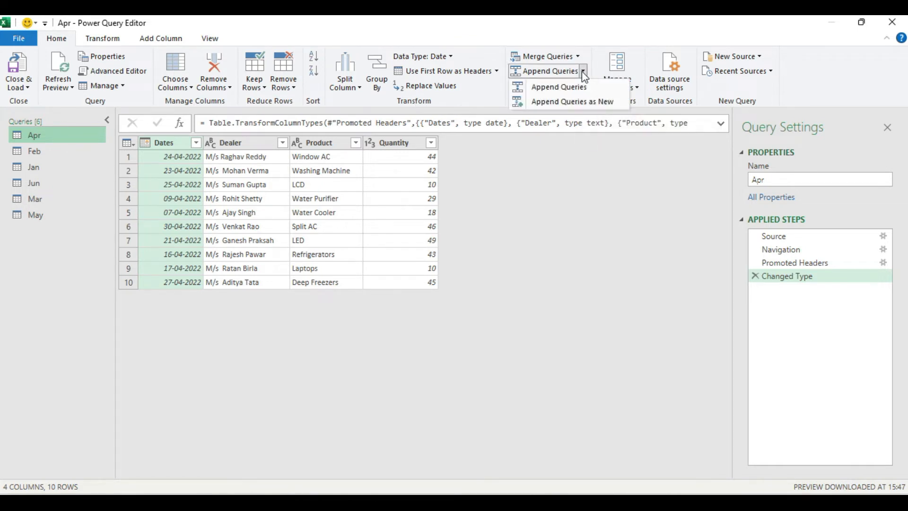
left_click(593, 102)
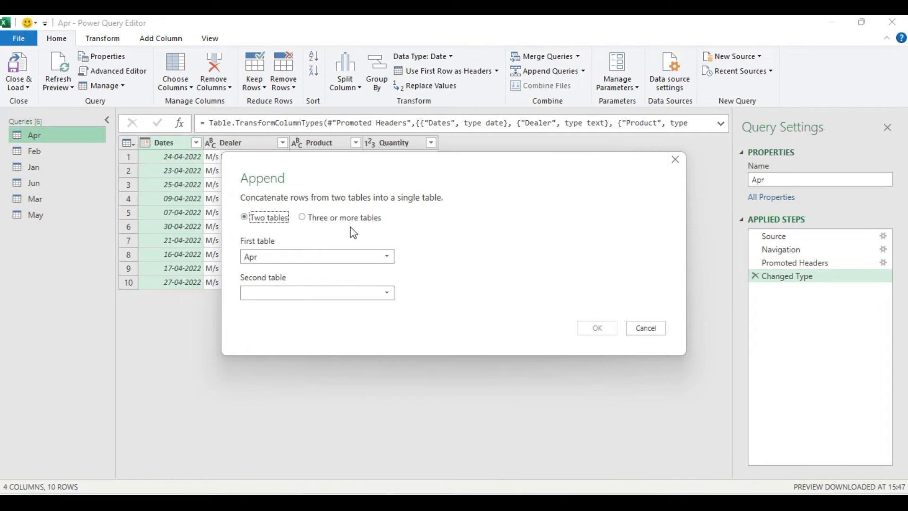
left_click(307, 225)
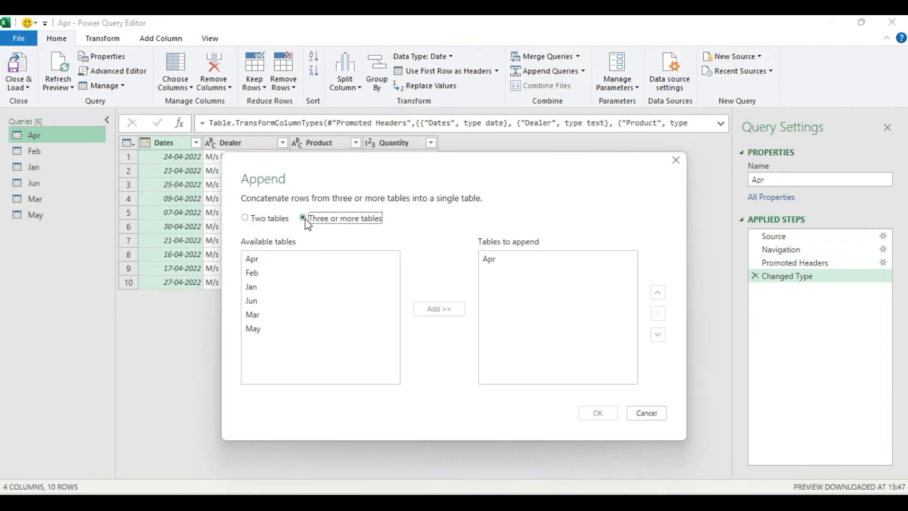
left_click(256, 260)
left_click(437, 310)
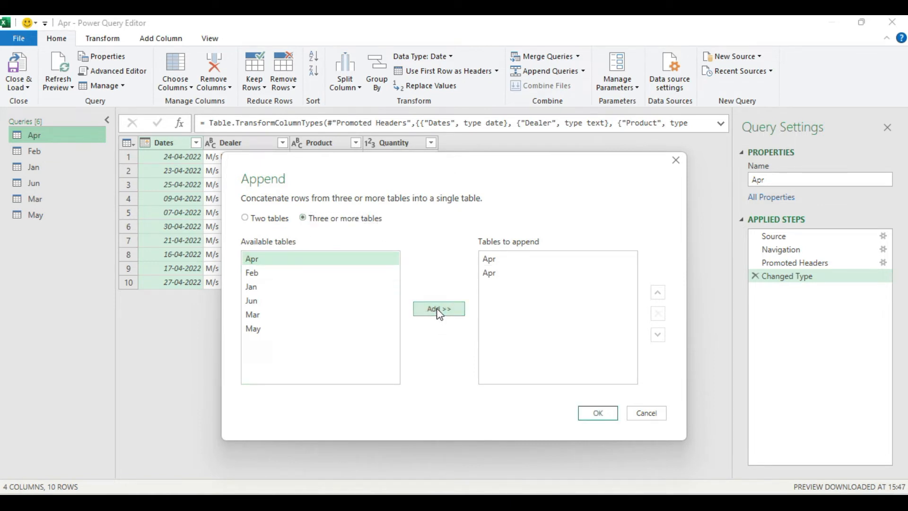
left_click(491, 261)
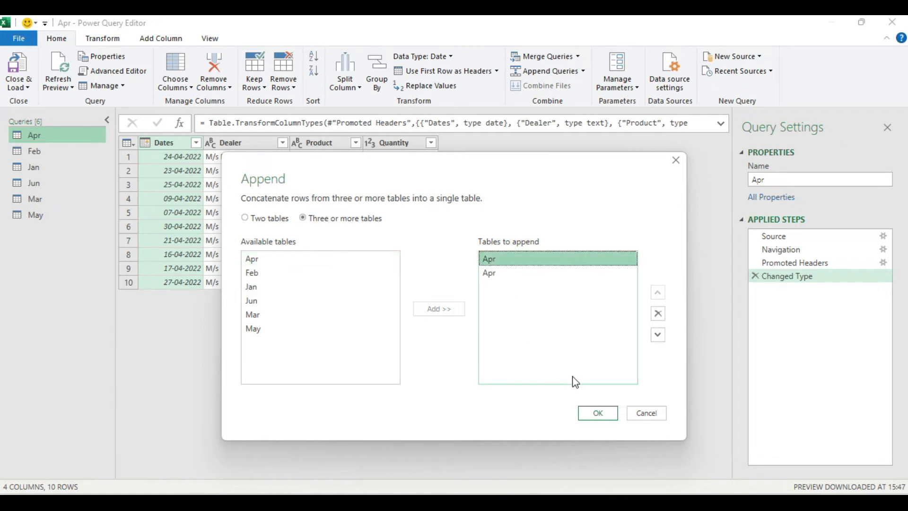
left_click(658, 314)
Add Feb, Jan, Jun, Mar and May to the tables to append and create the combined query.
left_click(274, 271)
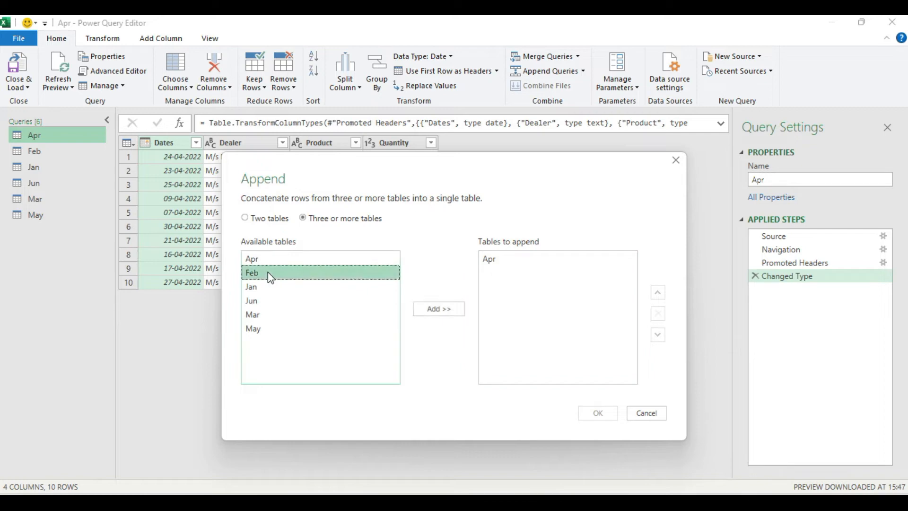
left_click(424, 314)
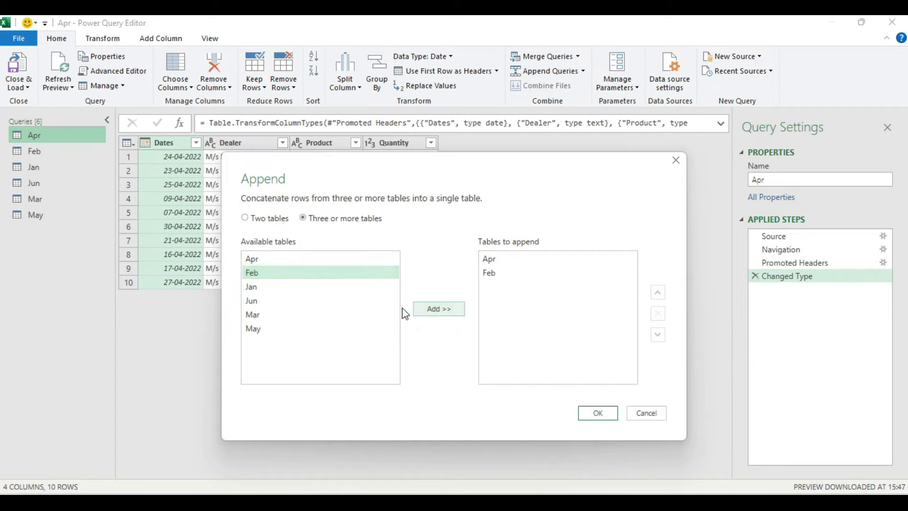
left_click(260, 294)
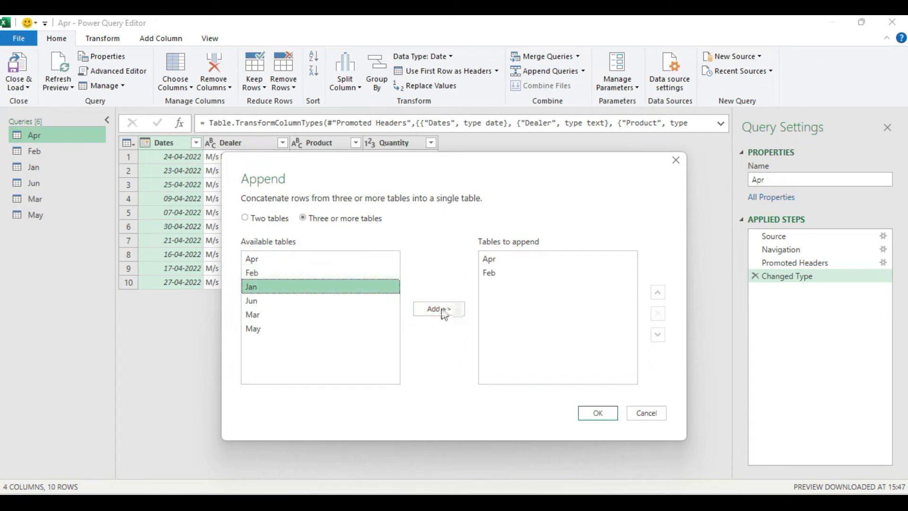
left_click(435, 308)
left_click(260, 302)
left_click(441, 310)
left_click(259, 314)
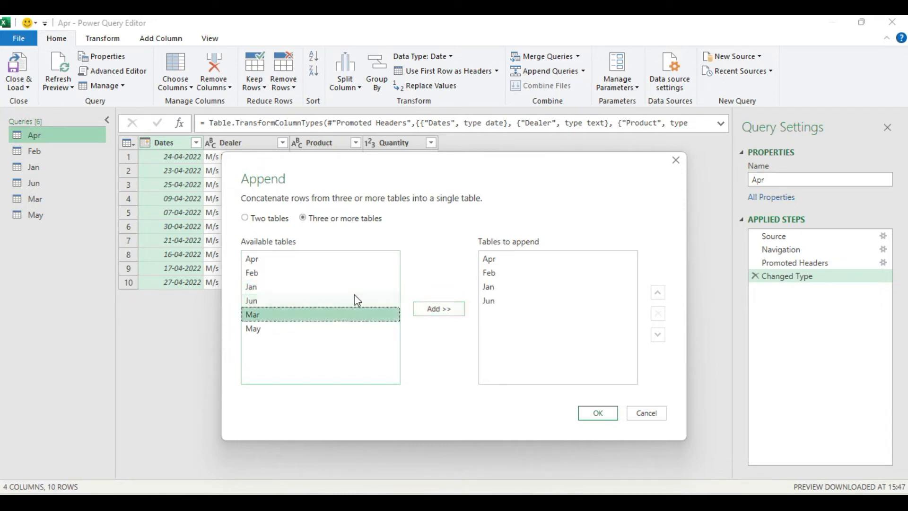
left_click(447, 308)
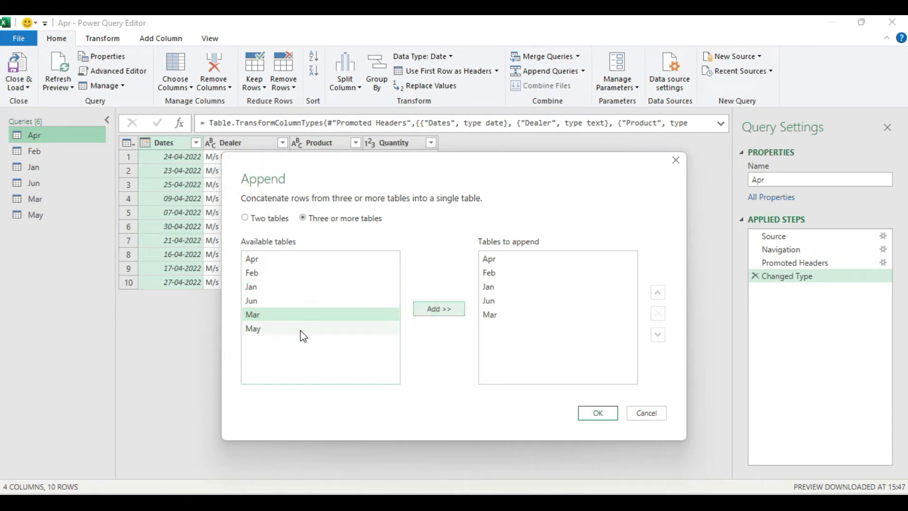
left_click(262, 331)
left_click(435, 310)
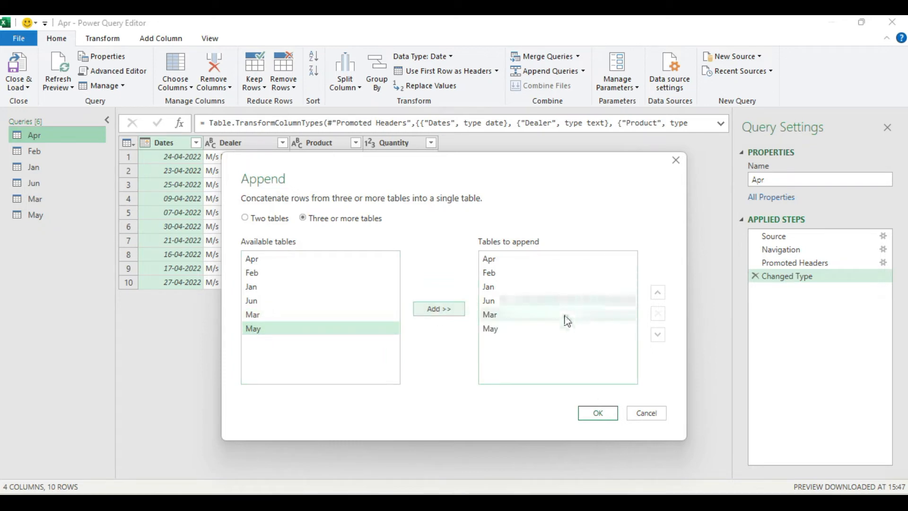
left_click(603, 416)
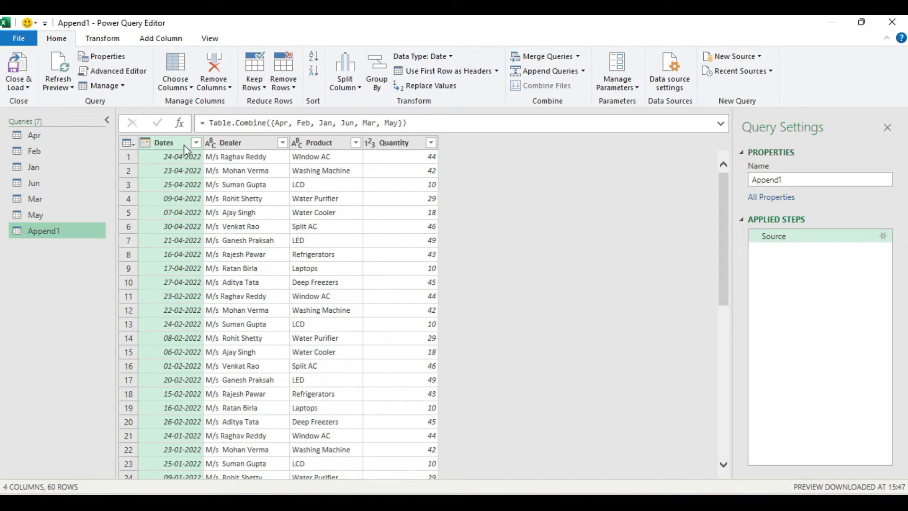
Rename the combined query Append1 as Appended Files.
left_click(28, 88)
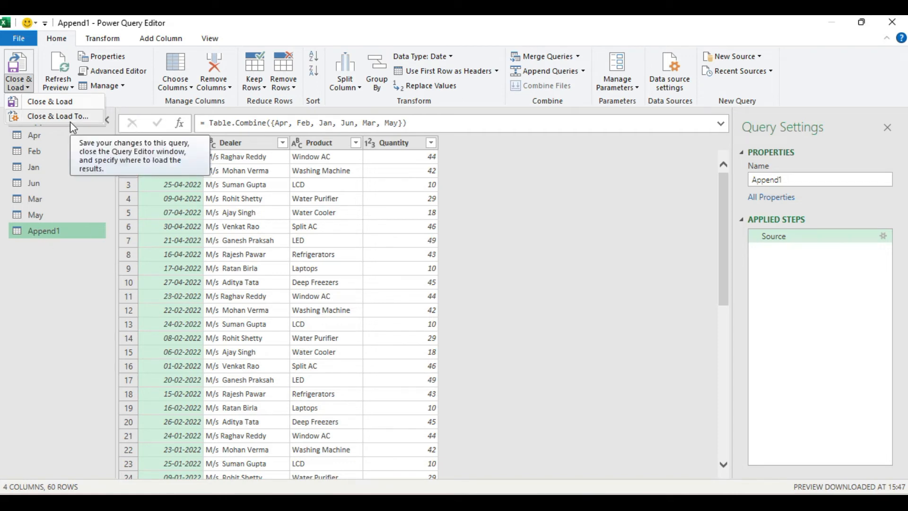
left_click(792, 182)
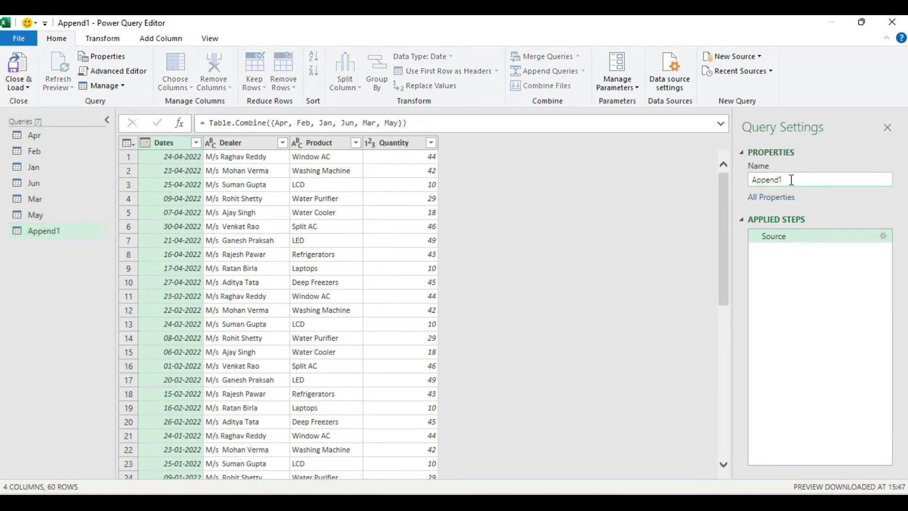
type("ed files")
Close the Power Query Editor and load all the queries with Only Create Connection.
left_click(24, 81)
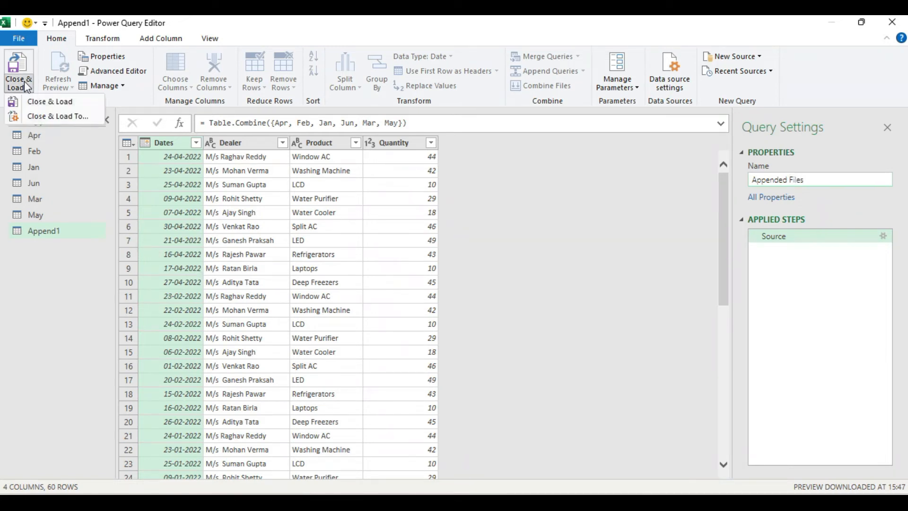
left_click(53, 118)
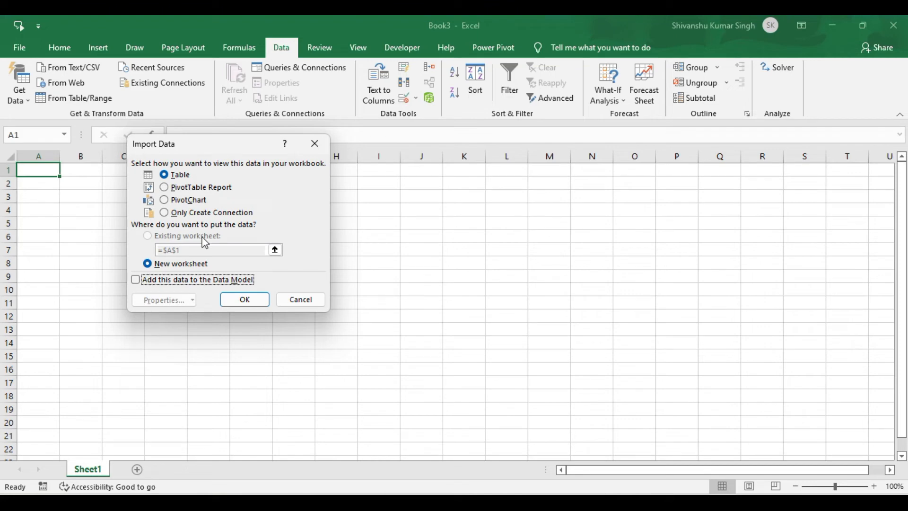
left_click(166, 213)
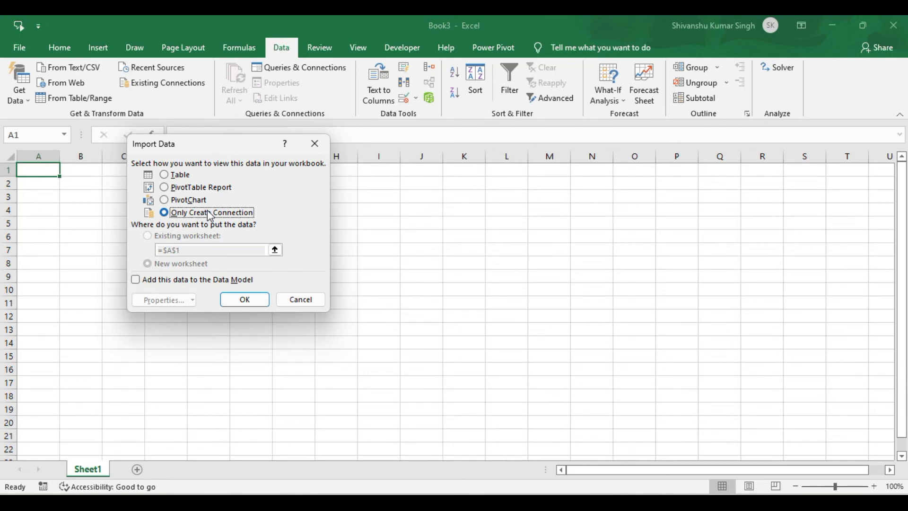
left_click(246, 300)
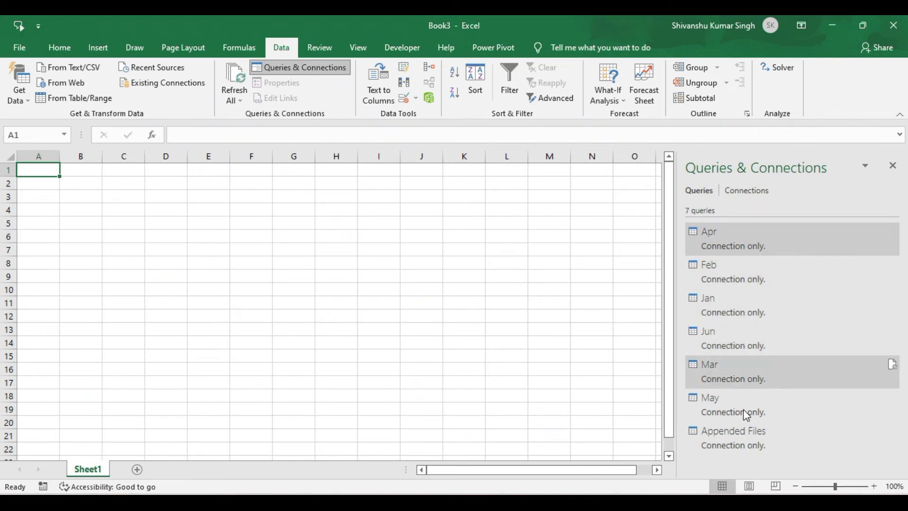
Load the Appended Files query as a table in the existing worksheet at cell A1.
mouse_move(725, 436)
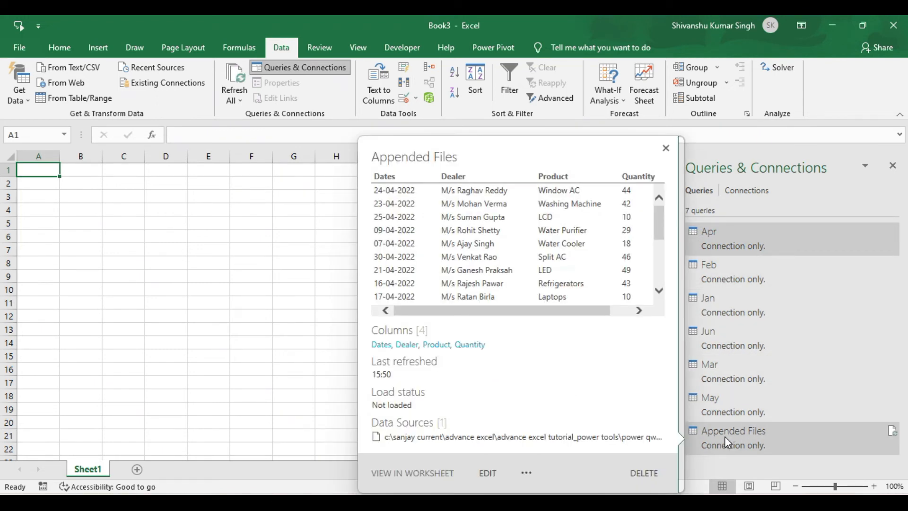
left_click(724, 436)
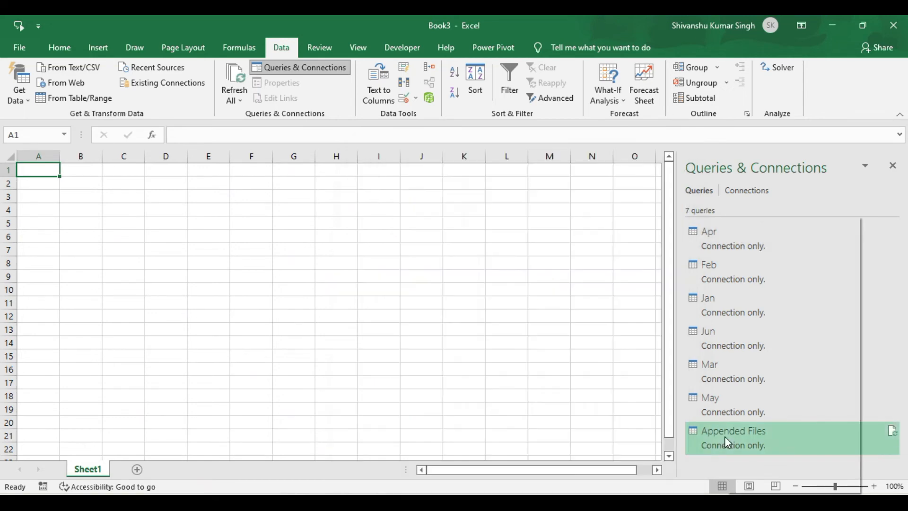
right_click(724, 436)
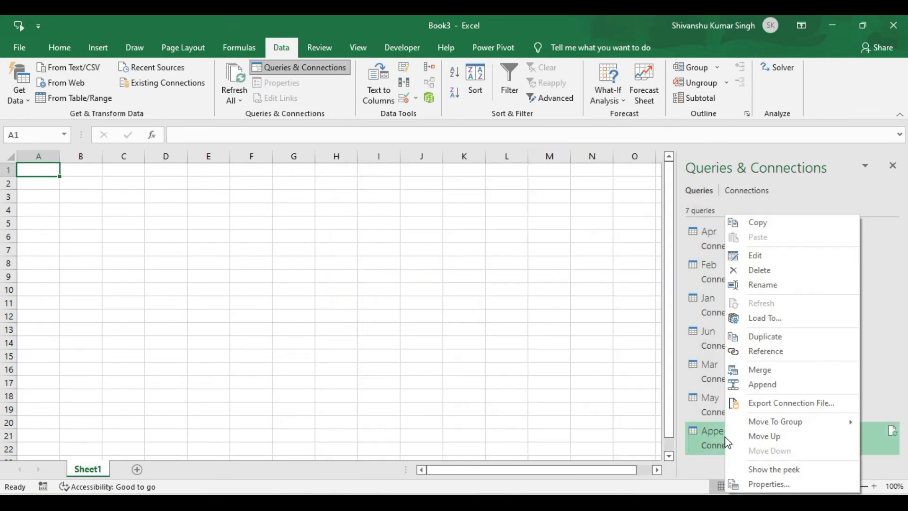
left_click(792, 319)
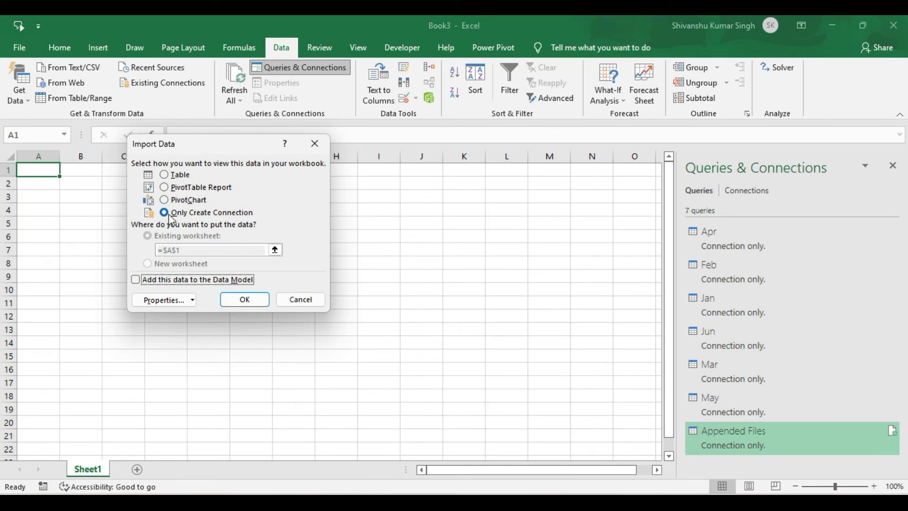
left_click(171, 176)
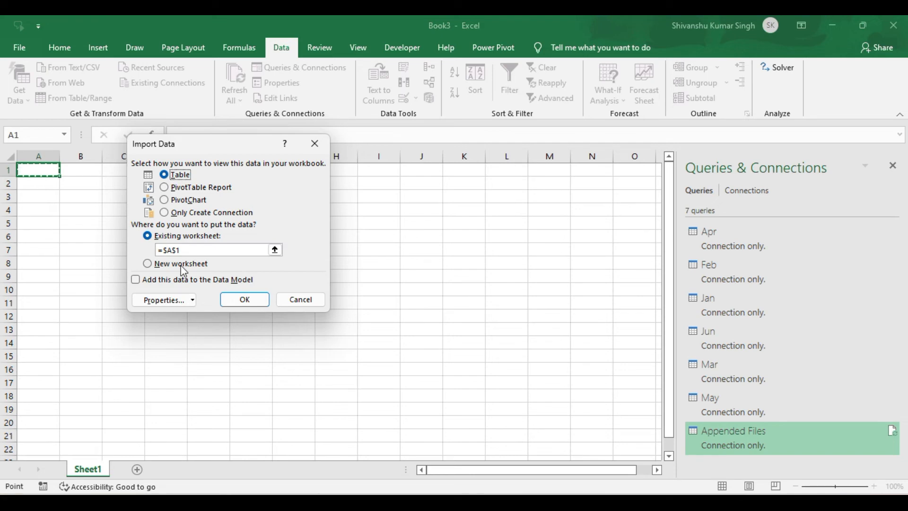
left_click(251, 300)
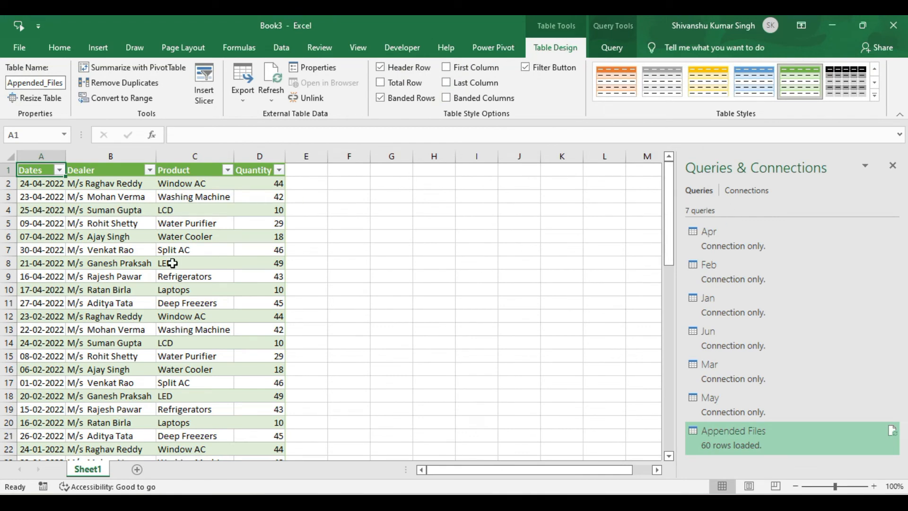
Select all entries in the Dates column of the loaded table to check the number of combined rows.
left_click(31, 180)
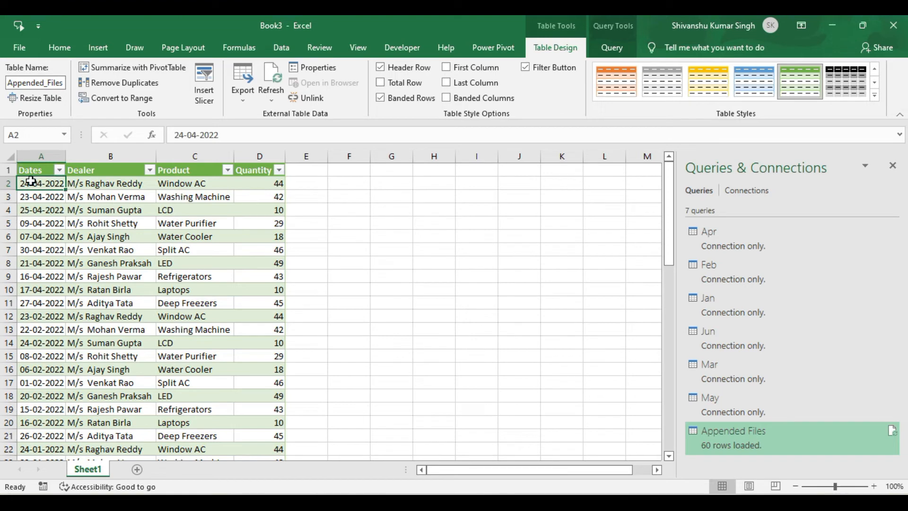
key("ctrl+shift+Down")
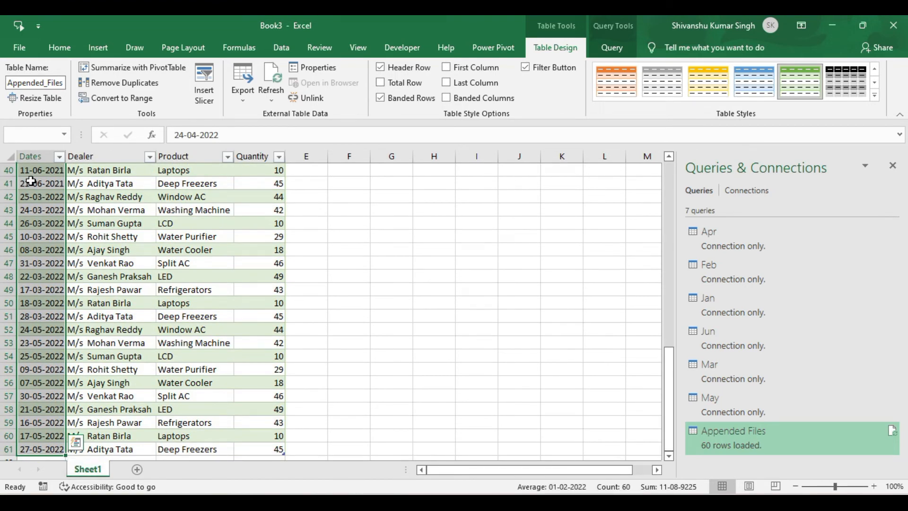
left_click_drag(666, 390, 669, 158)
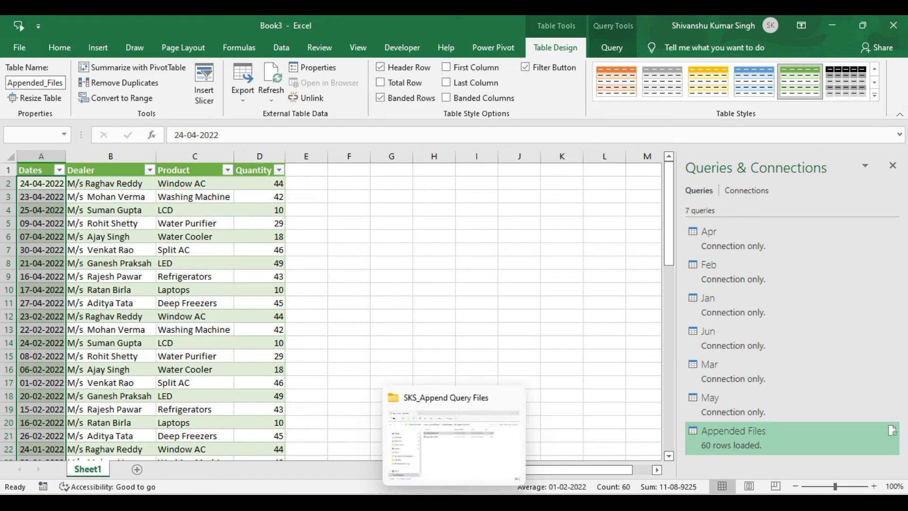
Open the Monthly Sales Data workbook from its folder and extend the Feb sheet's dates into A12 with 27 February 2022.
left_click(454, 502)
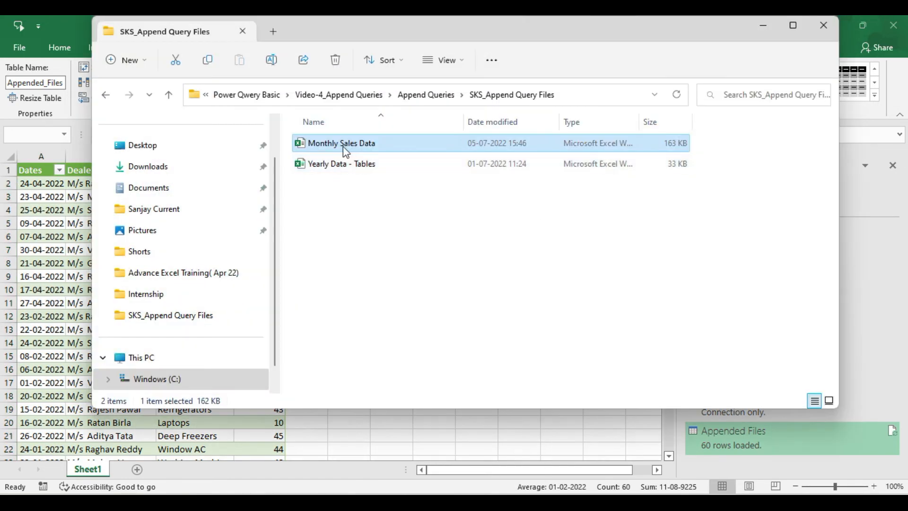
double_click(343, 147)
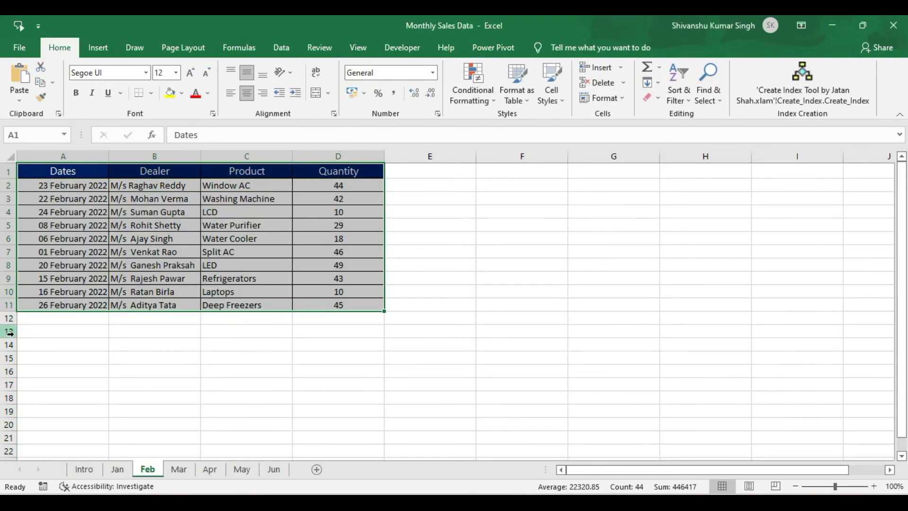
left_click(103, 305)
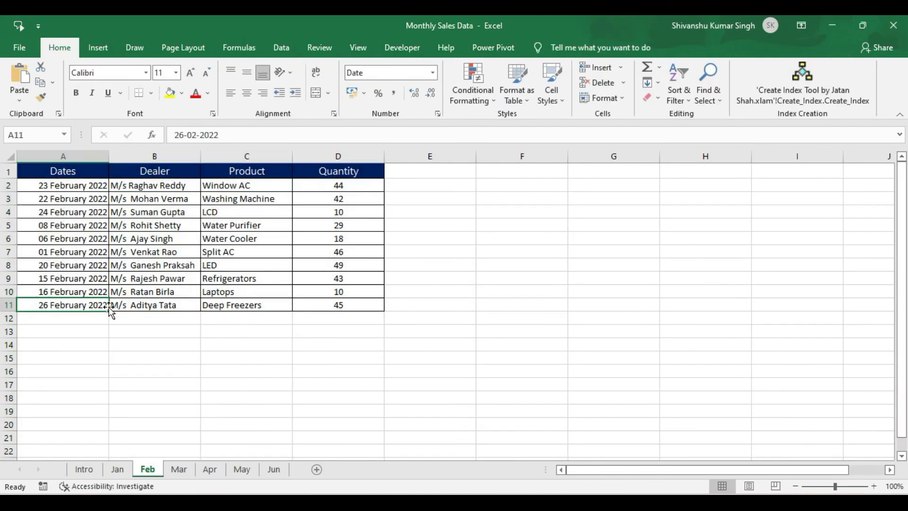
left_click_drag(107, 312, 106, 324)
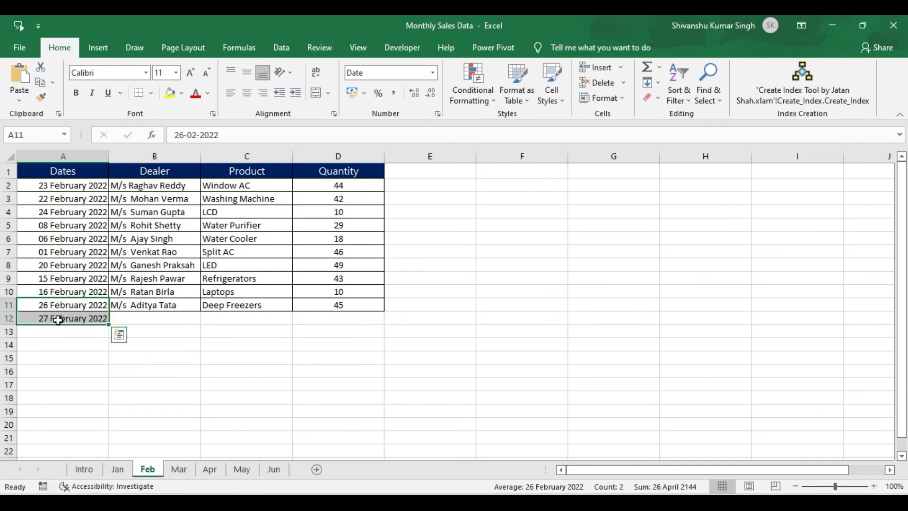
Complete row 12 of the Feb sheet with dealer ABS Entp, product Laptops and quantity 100.
left_click(127, 320)
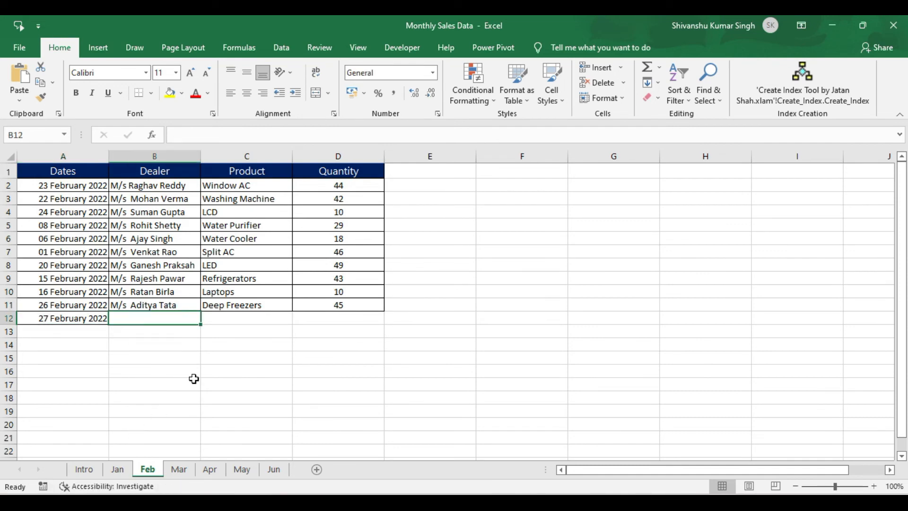
type("A")
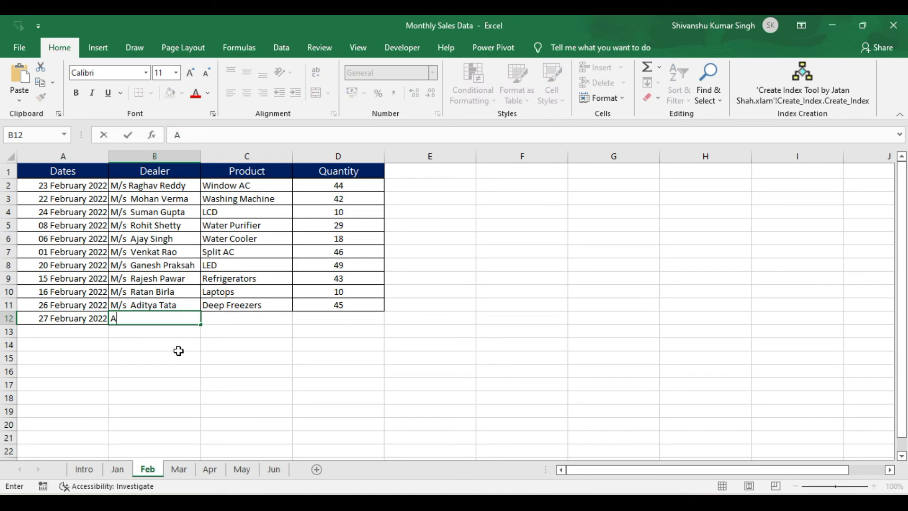
type("BS Entp")
left_click(246, 322)
type("La")
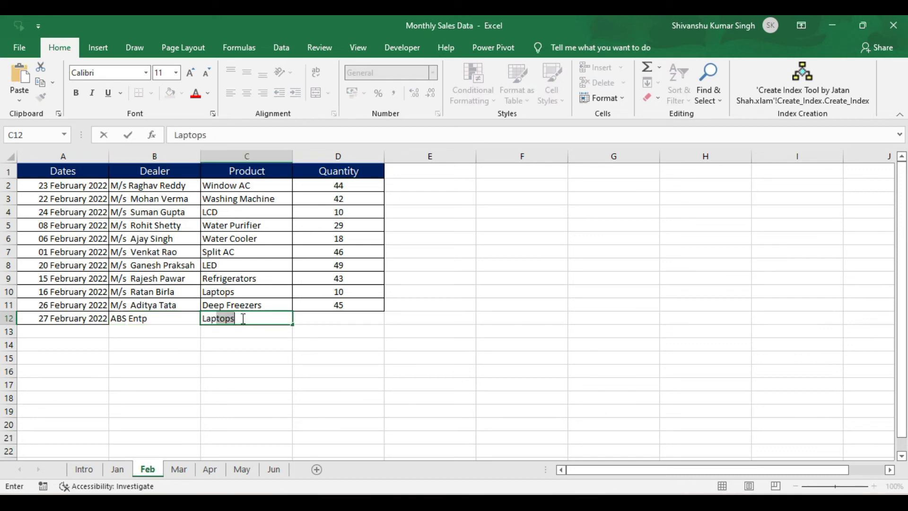
type("ptops")
left_click(337, 317)
type("100")
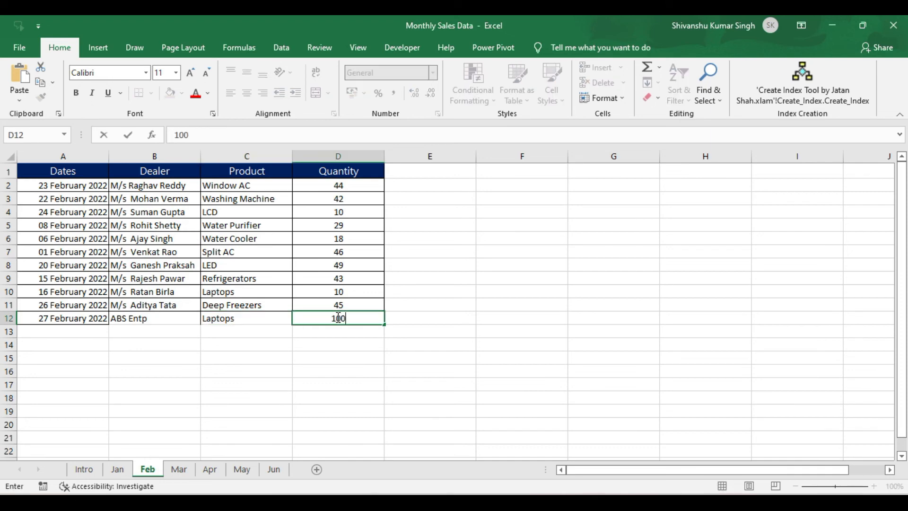
left_click(486, 332)
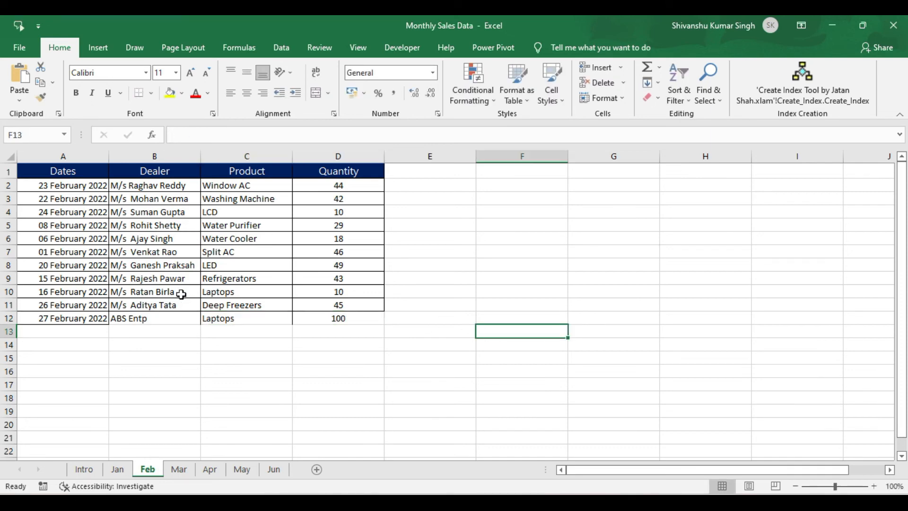
Check the added Feb row, then save and close the Monthly Sales Data workbook.
left_click_drag(48, 318, 325, 322)
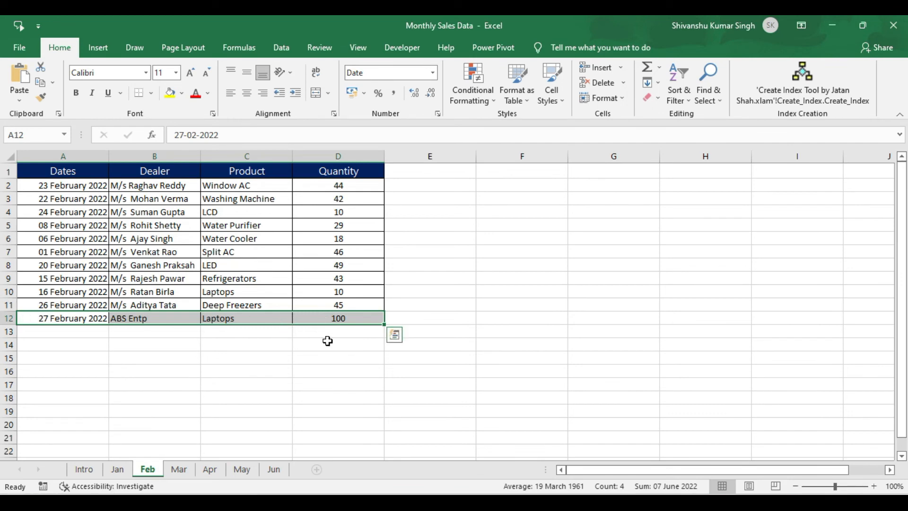
left_click(338, 335)
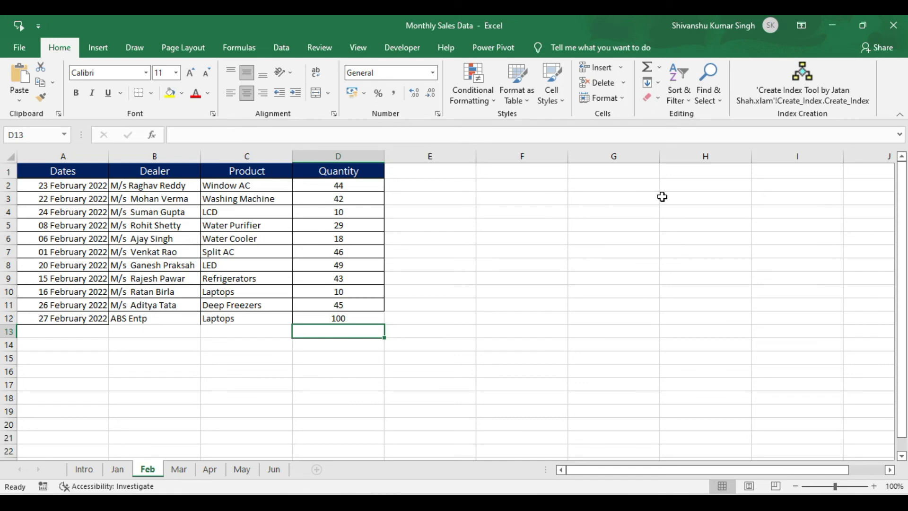
left_click(895, 32)
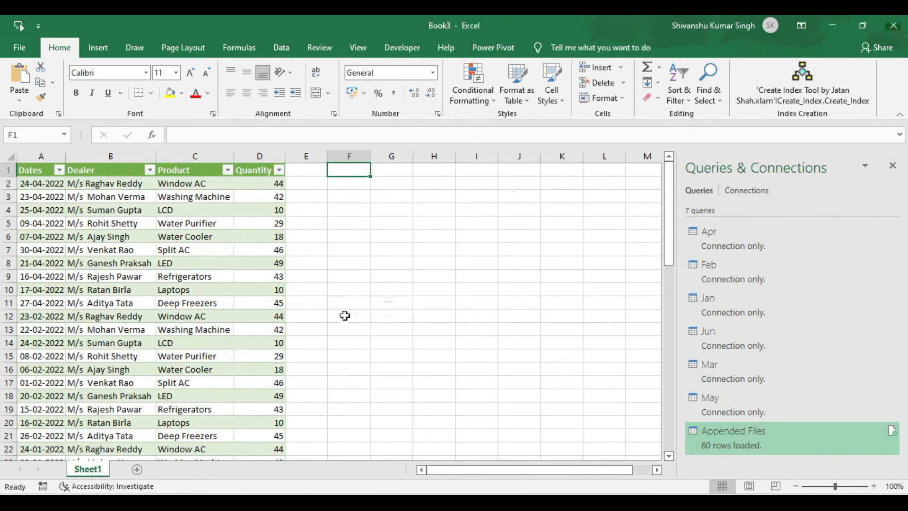
Refresh the appended table in Book3 to bring in the new February row.
left_click(187, 259)
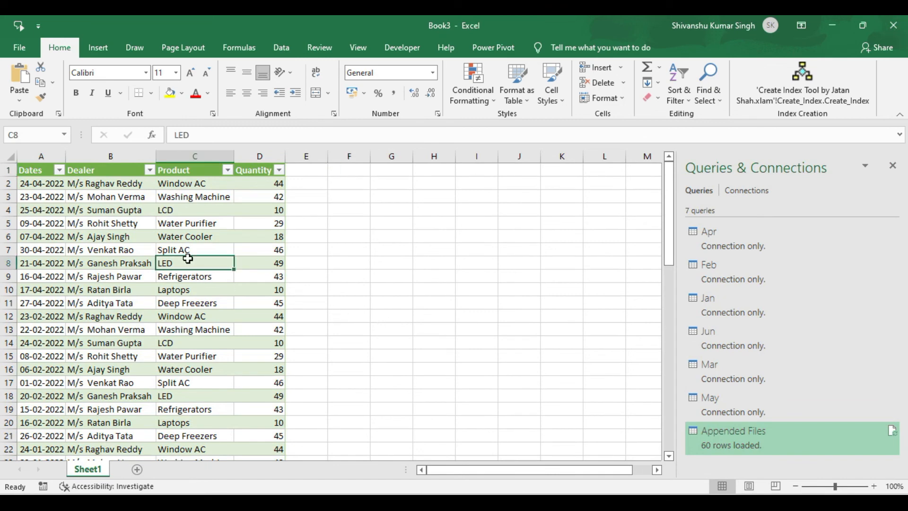
right_click(188, 259)
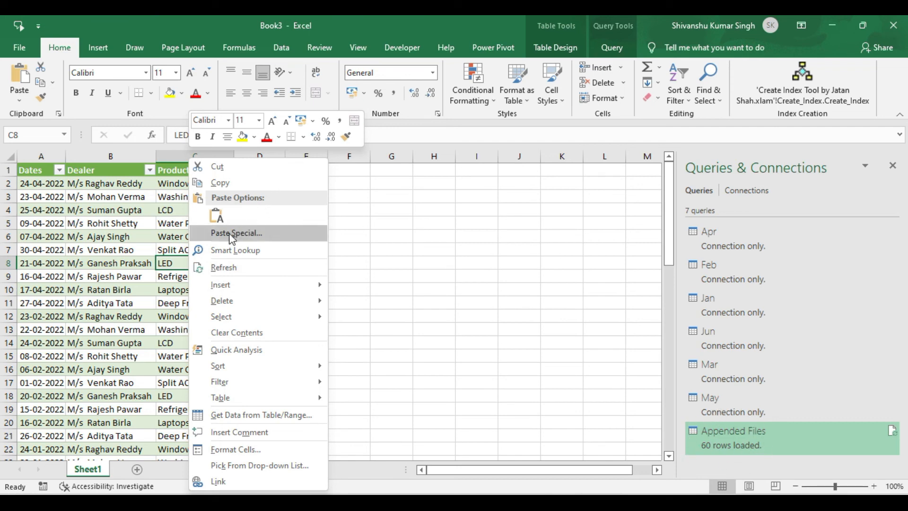
left_click(230, 268)
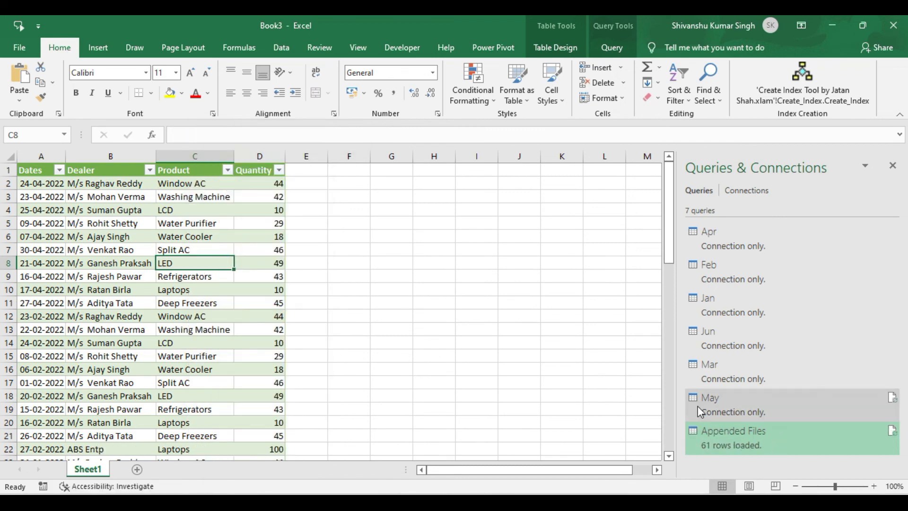
mouse_move(697, 405)
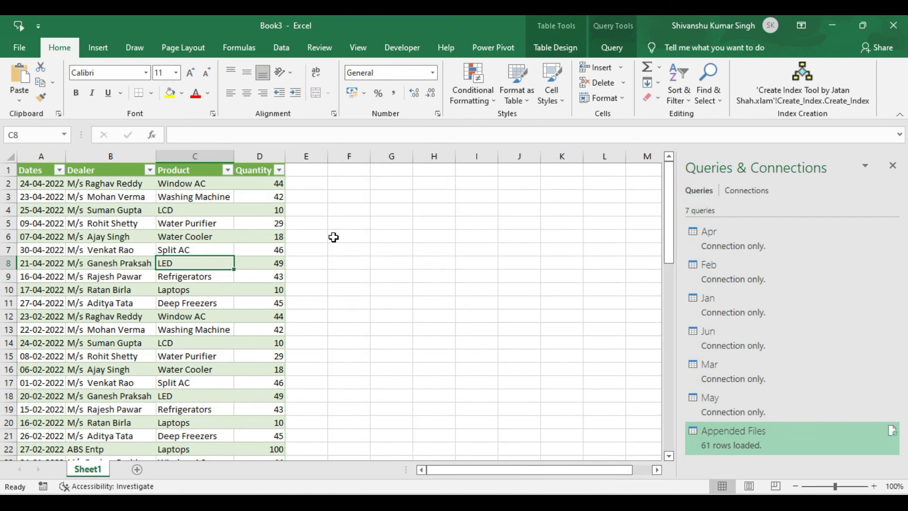